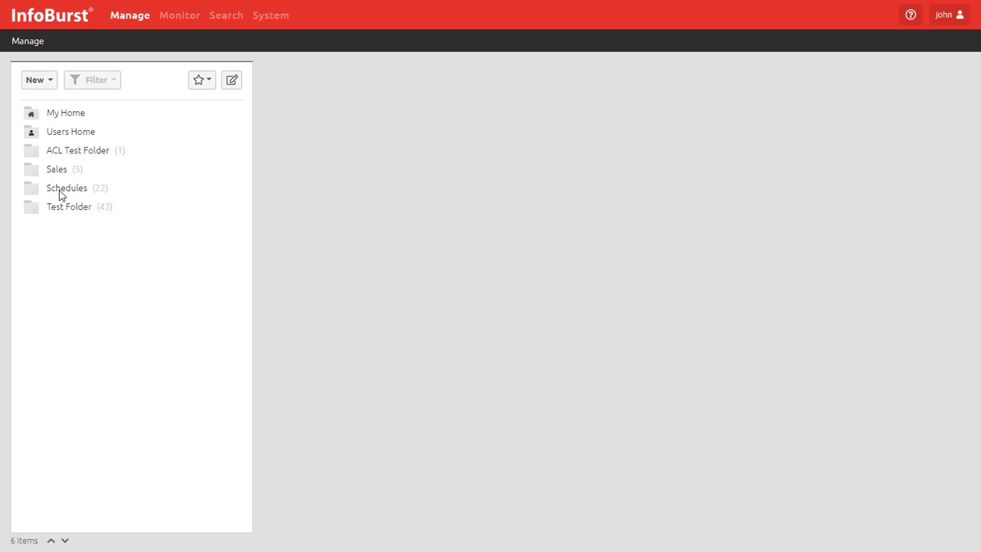
Step: Browse into the Test Schedules folder inside Schedules and return directly to the Manage root
{"action": "left_click", "coordinate": [59, 190]}
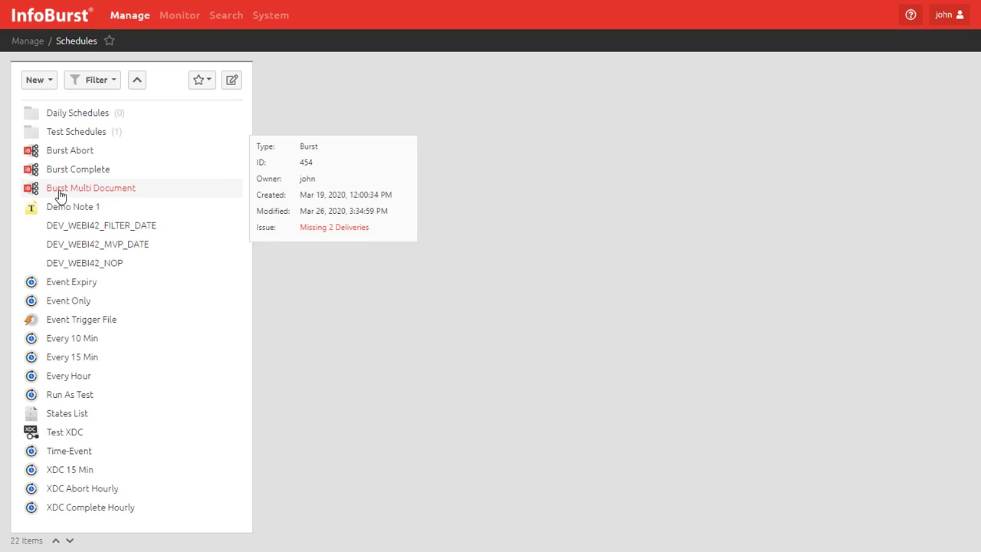
{"action": "left_click", "coordinate": [79, 131]}
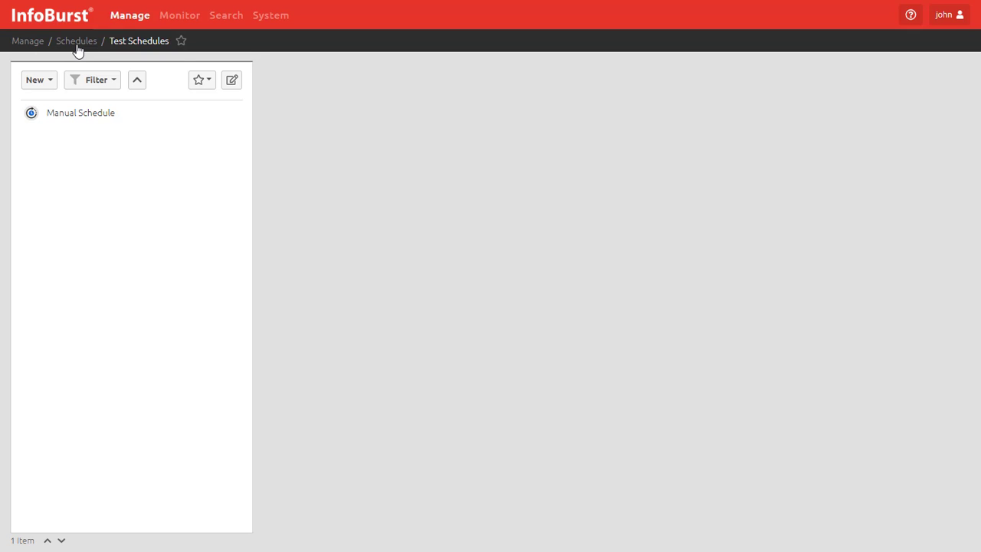
{"action": "left_click", "coordinate": [29, 42]}
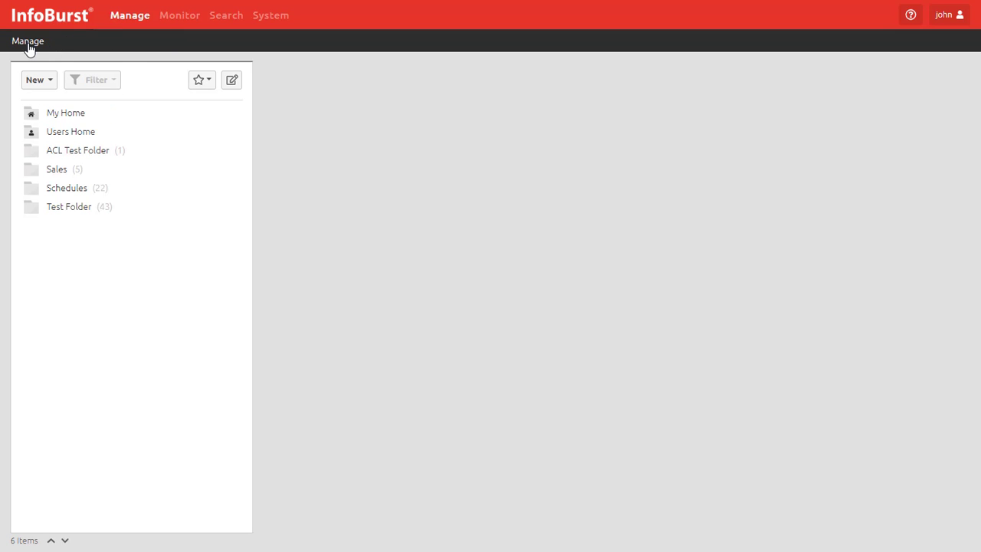
Step: Reopen Schedules and its Test Schedules subfolder, and go back up one folder level at a time to the root
{"action": "left_click", "coordinate": [59, 190]}
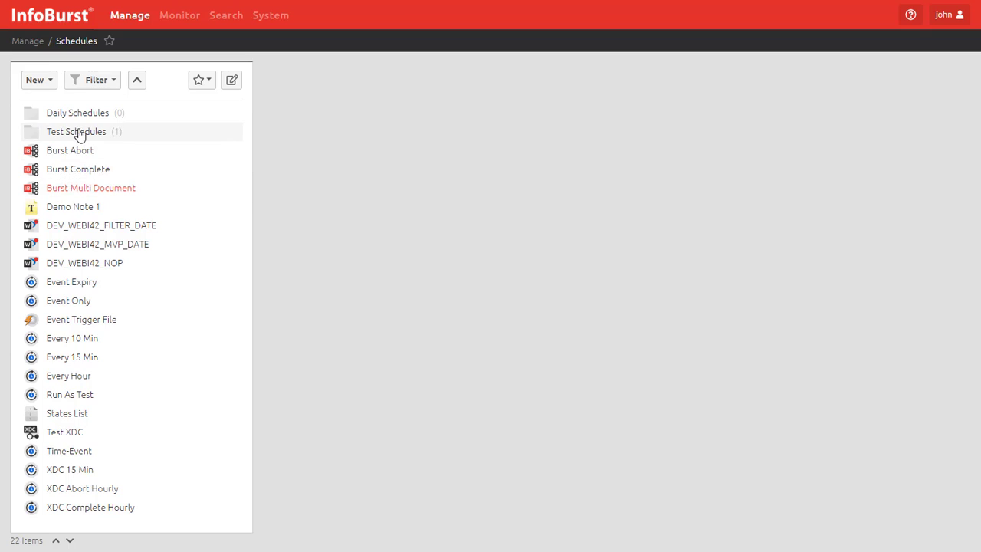
{"action": "left_click", "coordinate": [80, 135]}
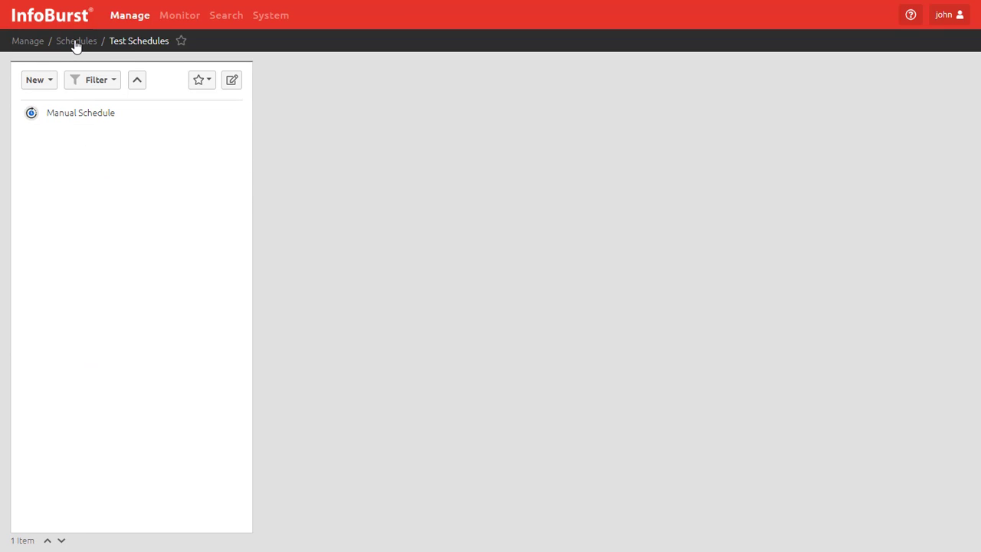
{"action": "left_click", "coordinate": [137, 83]}
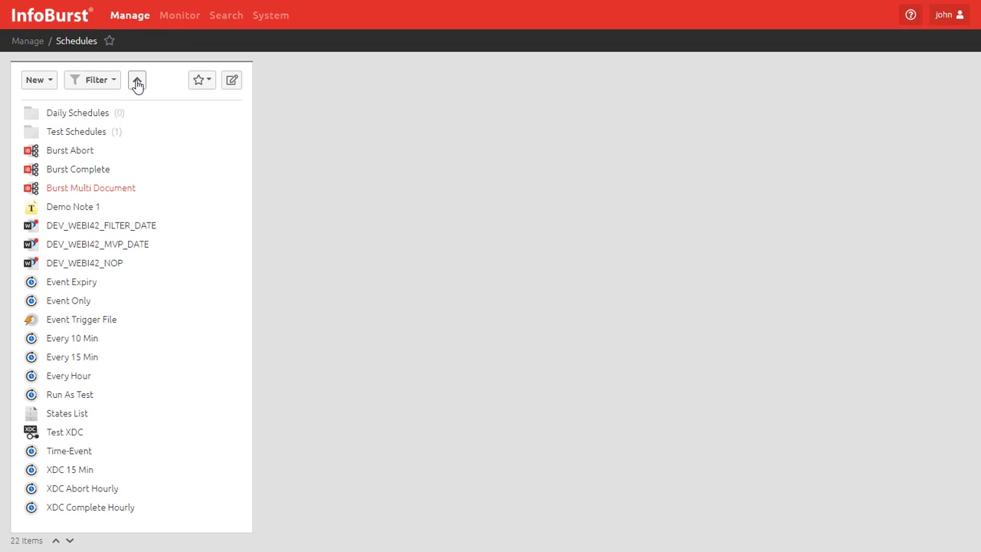
{"action": "left_click", "coordinate": [137, 83]}
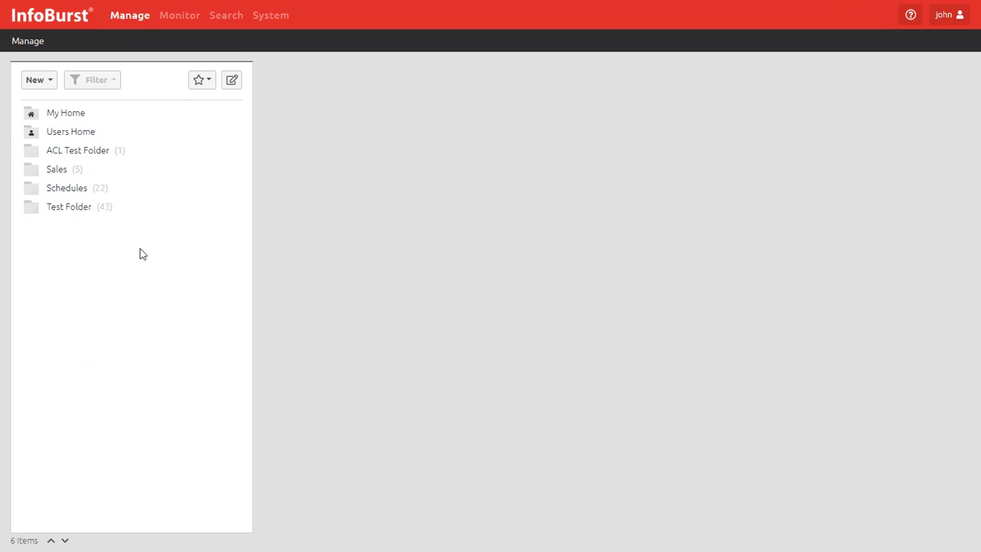
Step: Open the Sales folder and check the details of its burst, SQL Server connection and report items
{"action": "left_click", "coordinate": [56, 169]}
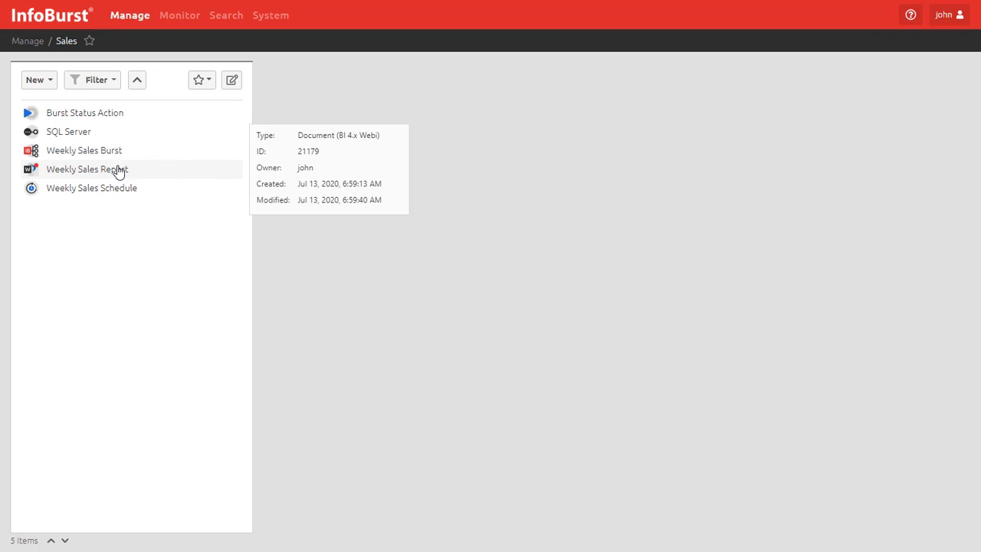
{"action": "mouse_move", "coordinate": [117, 158]}
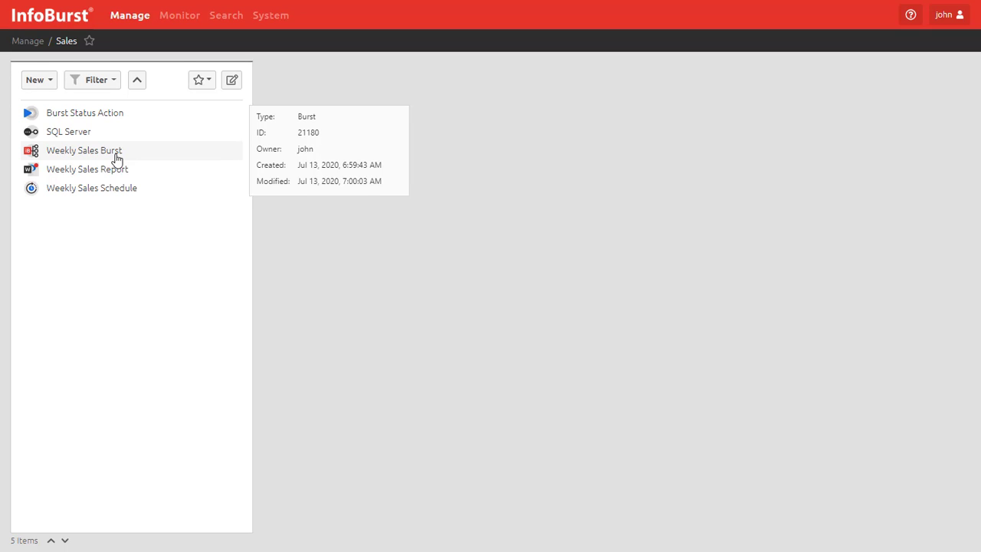
{"action": "mouse_move", "coordinate": [112, 141]}
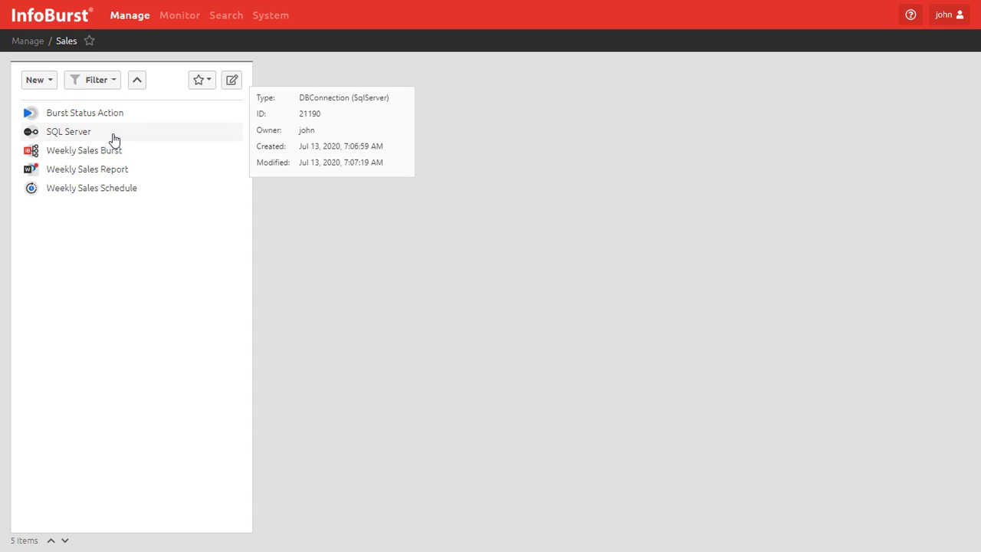
{"action": "mouse_move", "coordinate": [109, 178]}
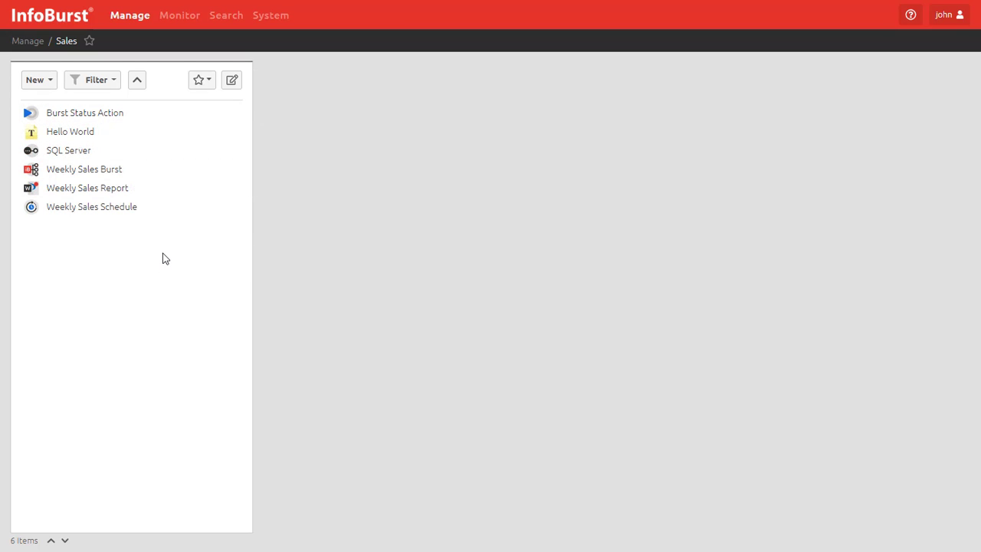
Step: Filter the Sales folder's items to the Burst and Schedule types, and reset the filter to All
{"action": "left_click", "coordinate": [114, 81]}
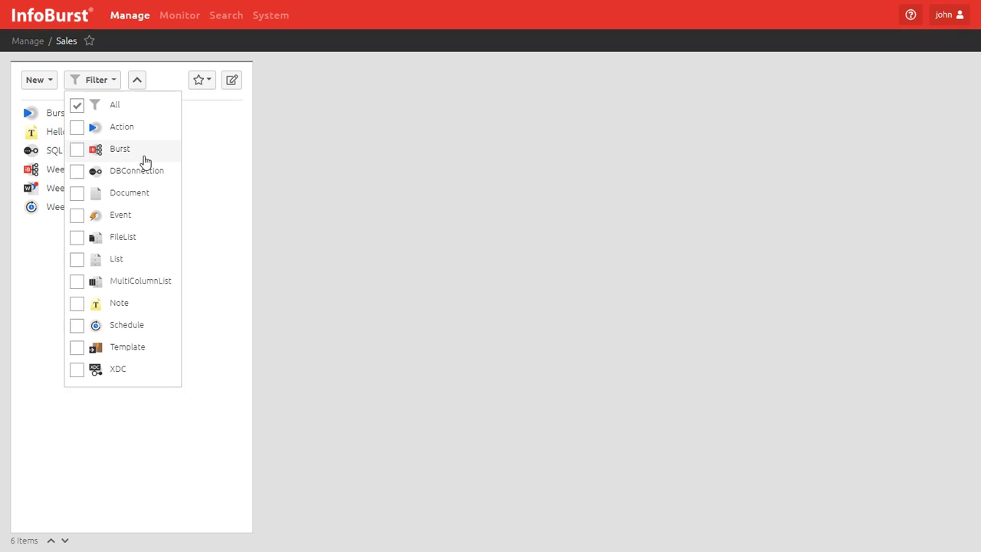
{"action": "left_click", "coordinate": [78, 151]}
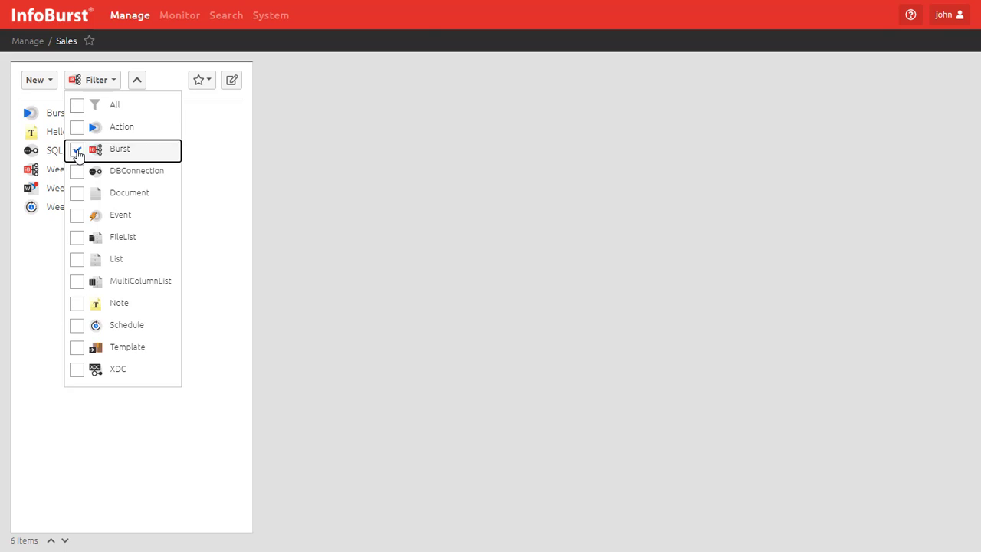
{"action": "left_click", "coordinate": [111, 82]}
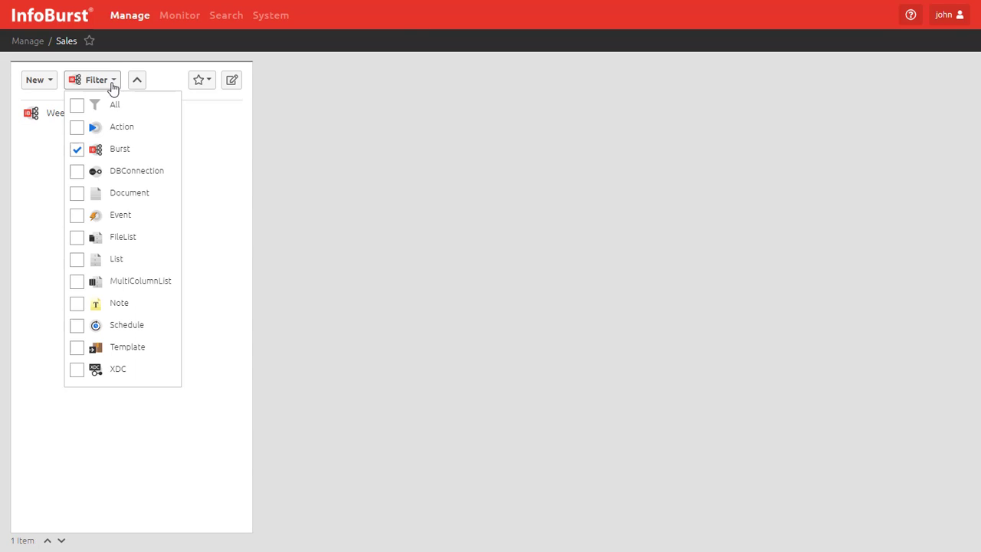
{"action": "left_click", "coordinate": [78, 327]}
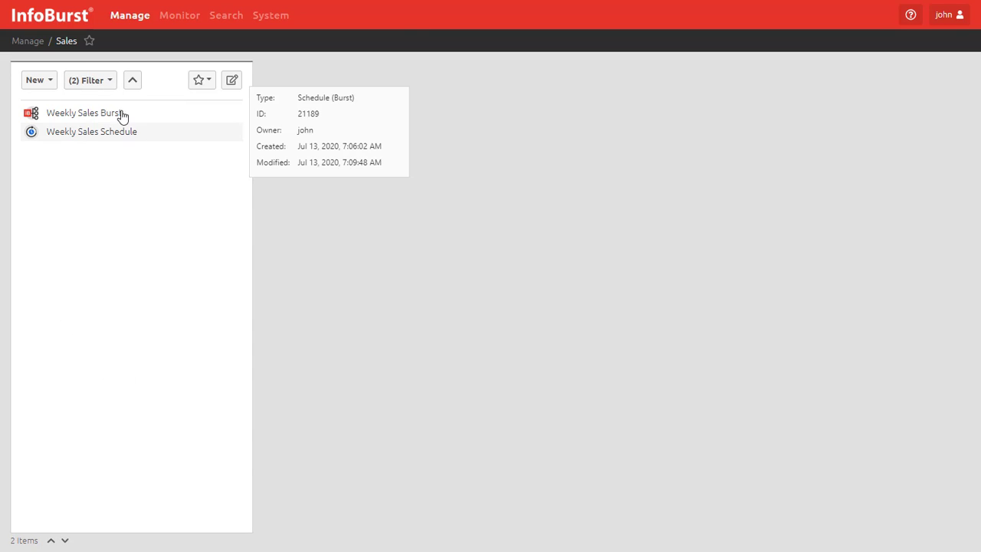
{"action": "mouse_move", "coordinate": [101, 130]}
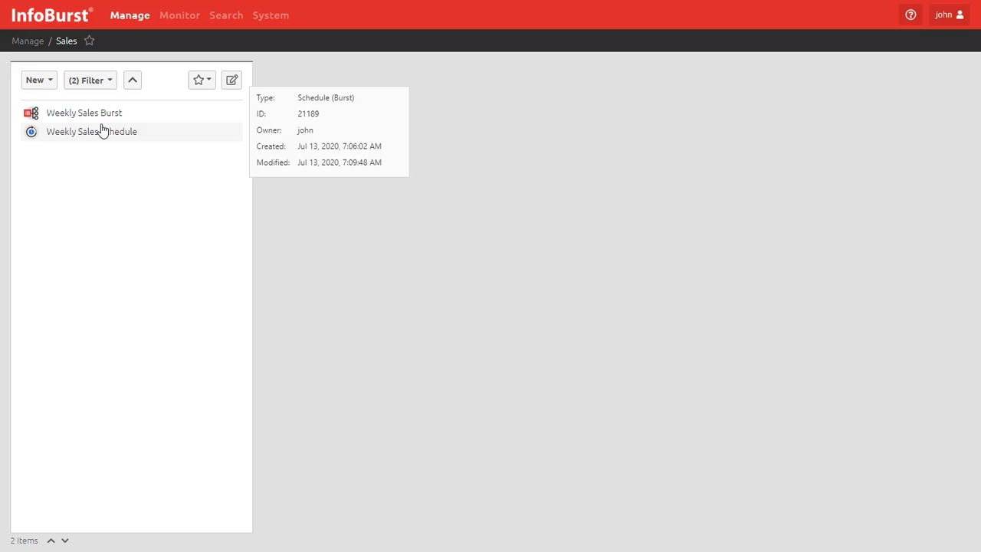
{"action": "left_click", "coordinate": [109, 82]}
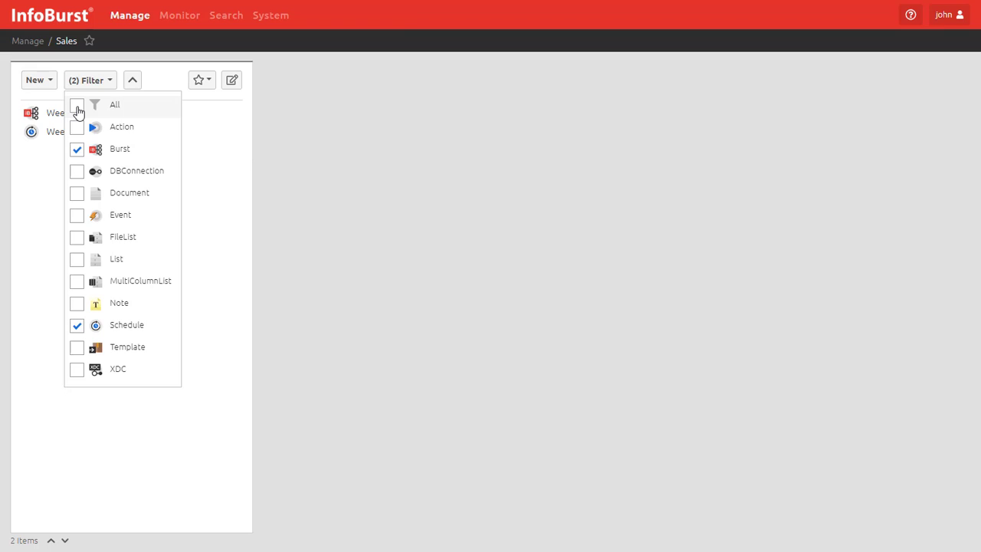
{"action": "left_click", "coordinate": [78, 108]}
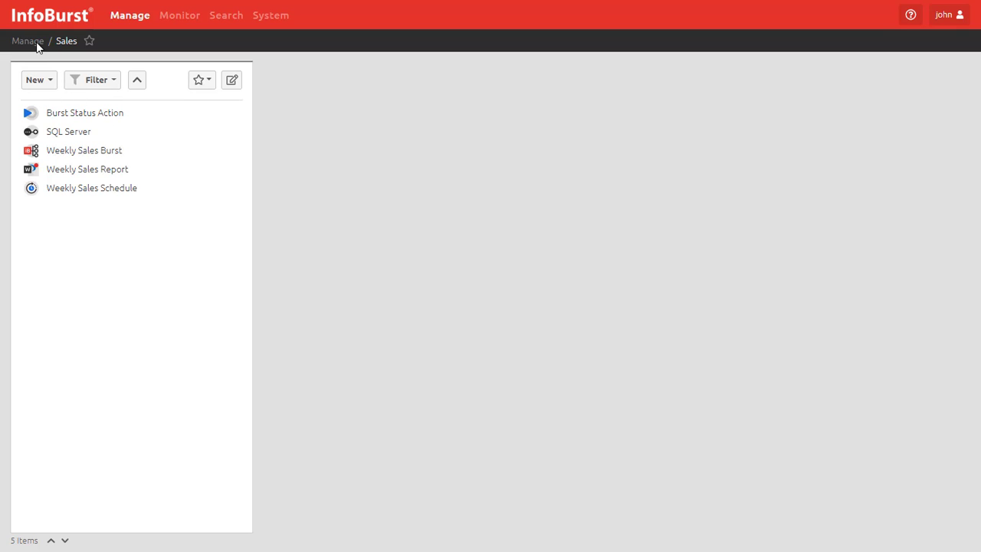
Step: Create a note named Hello World in the Sales folder and save it
{"action": "left_click", "coordinate": [52, 80]}
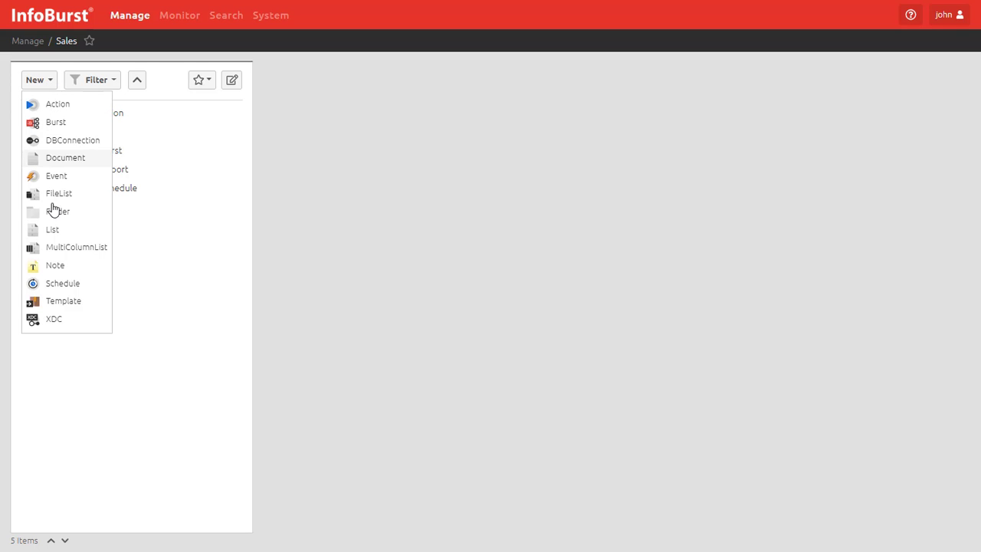
{"action": "left_click", "coordinate": [80, 271]}
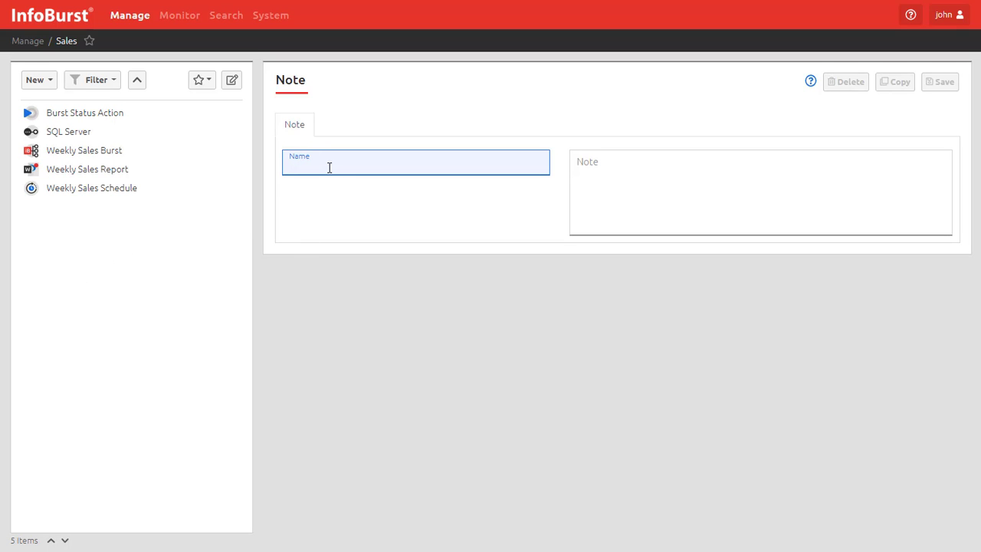
{"action": "type", "text": "Hello World"}
{"action": "left_click", "coordinate": [939, 84]}
{"action": "mouse_move", "coordinate": [89, 140]}
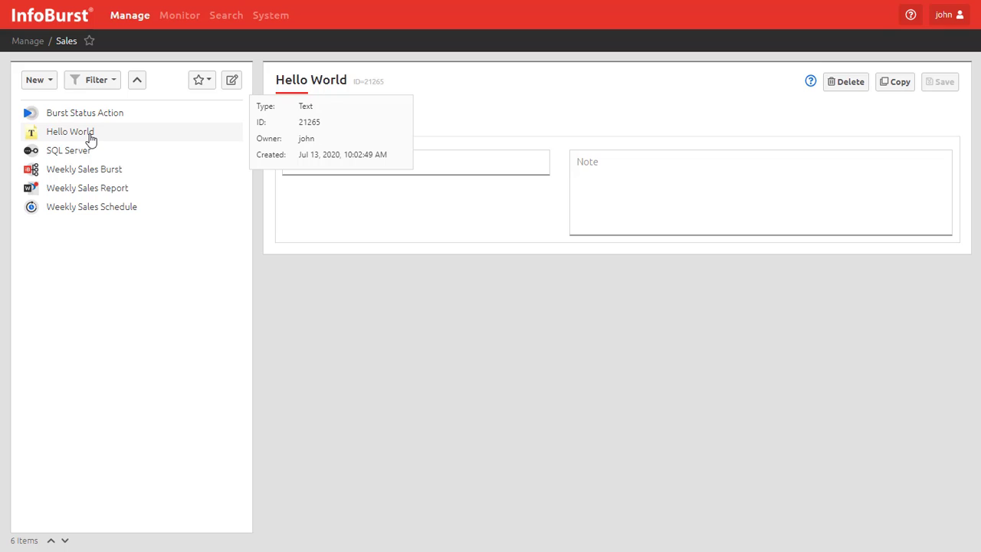
Step: Create a folder named Test Folder inside Sales and close the open note
{"action": "left_click", "coordinate": [51, 83]}
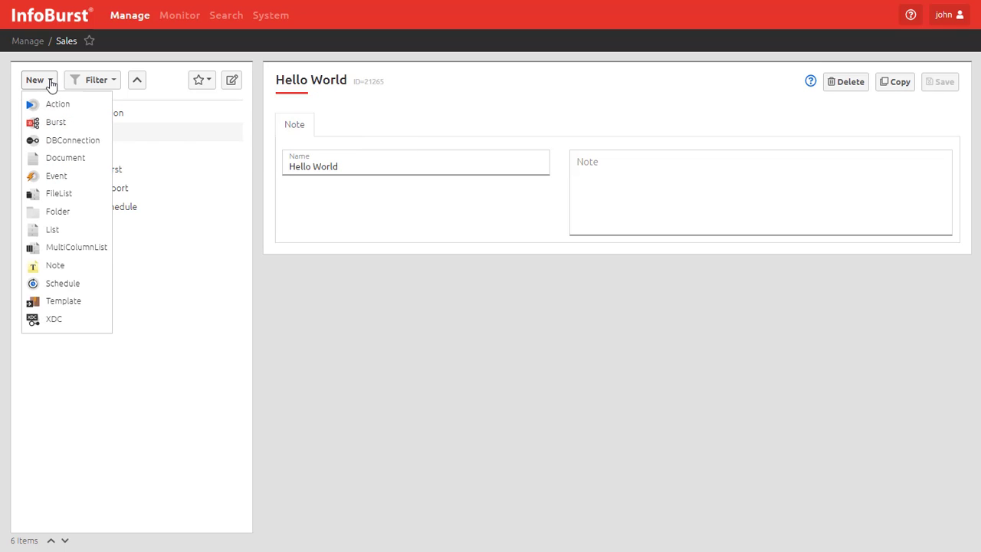
{"action": "left_click", "coordinate": [59, 214]}
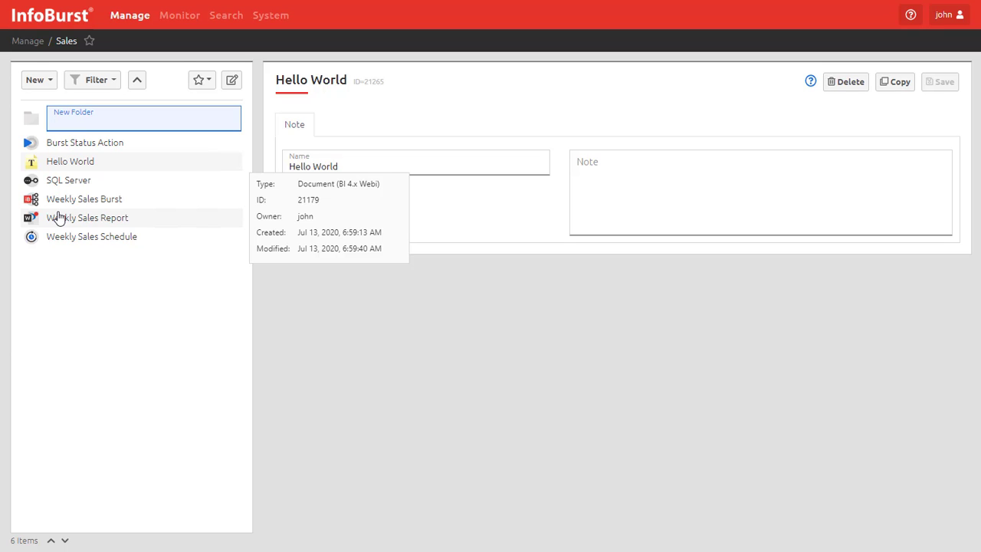
{"action": "type", "text": "Test Folder"}
{"action": "key", "text": "Return"}
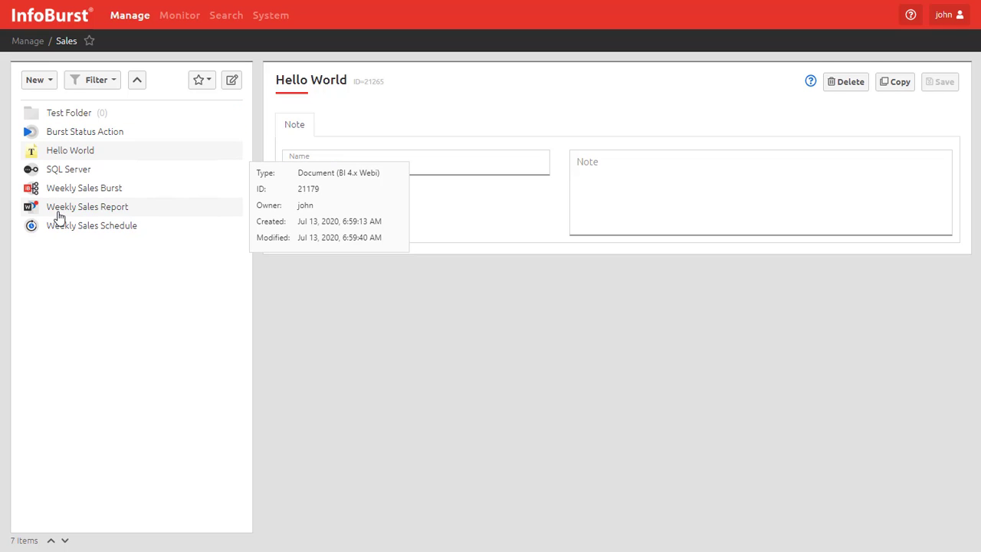
{"action": "left_click", "coordinate": [219, 283]}
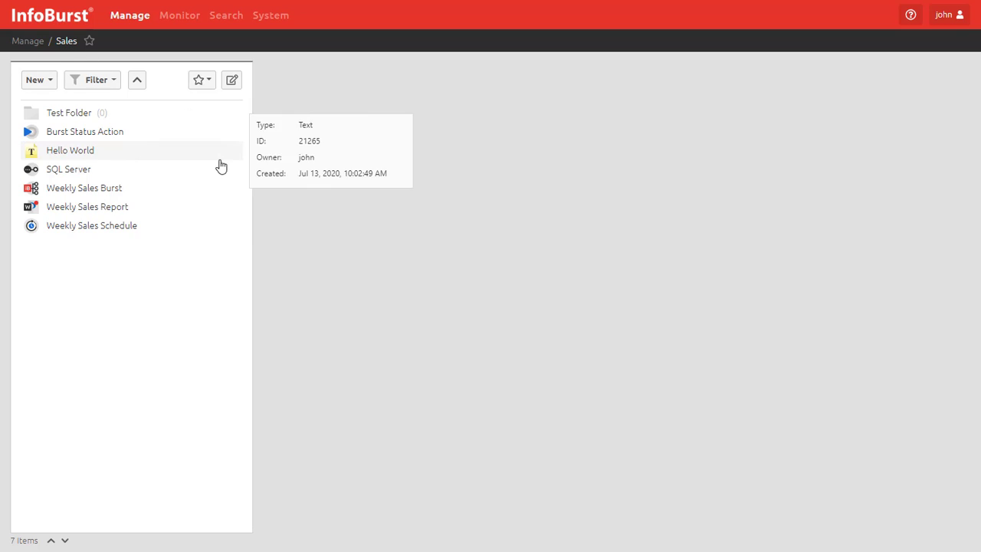
Step: Switch the Sales folder to edit mode, select Test Folder to see its available operations, and clear the selection
{"action": "left_click", "coordinate": [232, 81]}
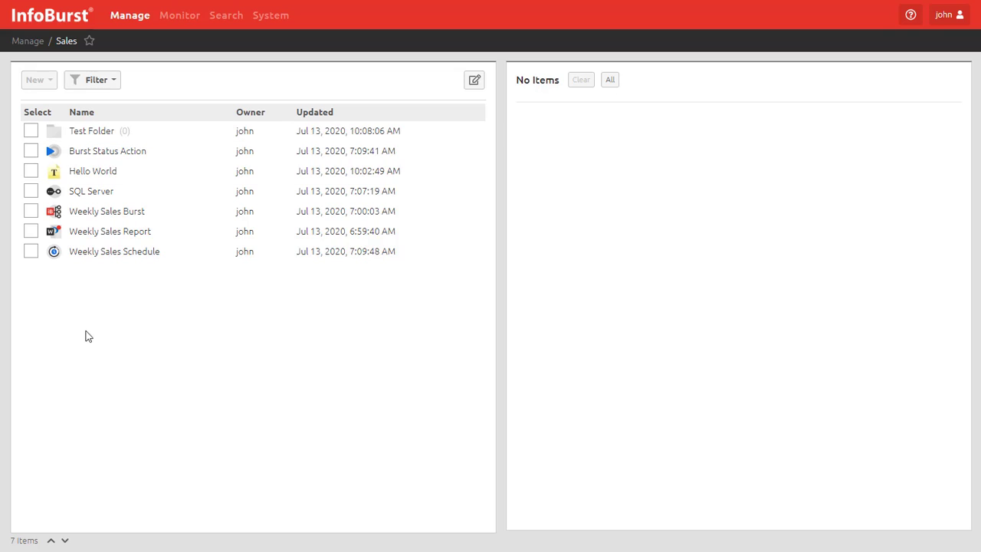
{"action": "left_click", "coordinate": [31, 131]}
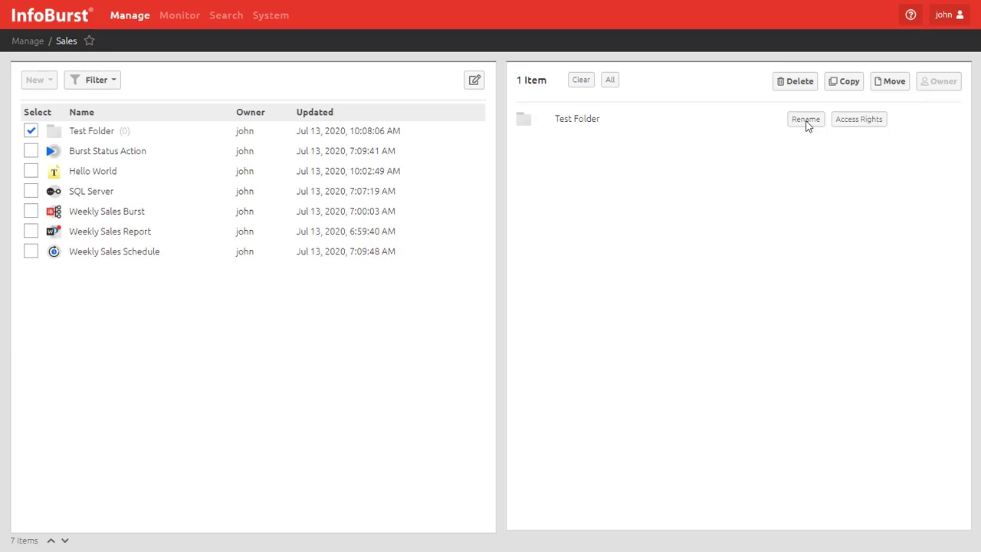
{"action": "left_click", "coordinate": [580, 81]}
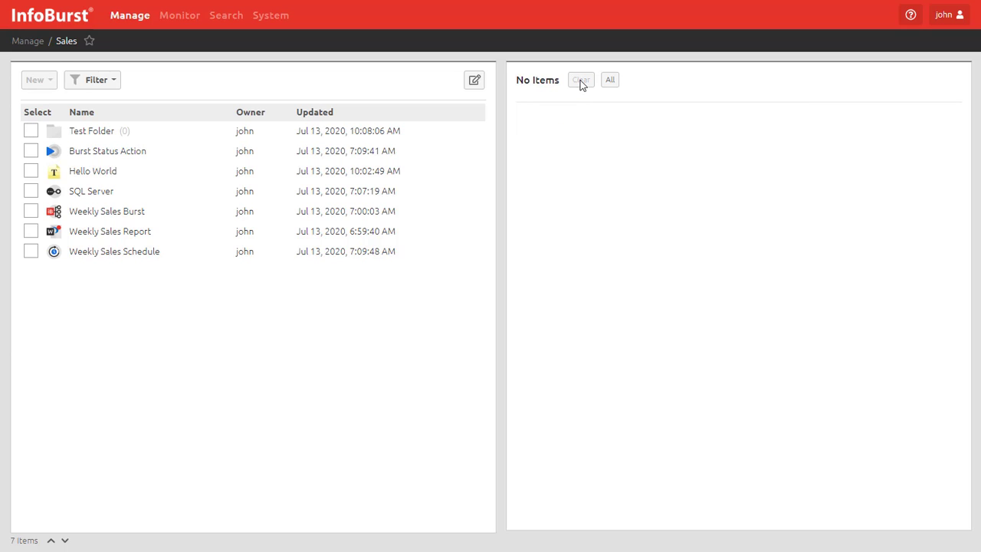
Step: Examine which items Weekly Sales Burst references and which items reference it, and leave edit mode
{"action": "left_click", "coordinate": [31, 215]}
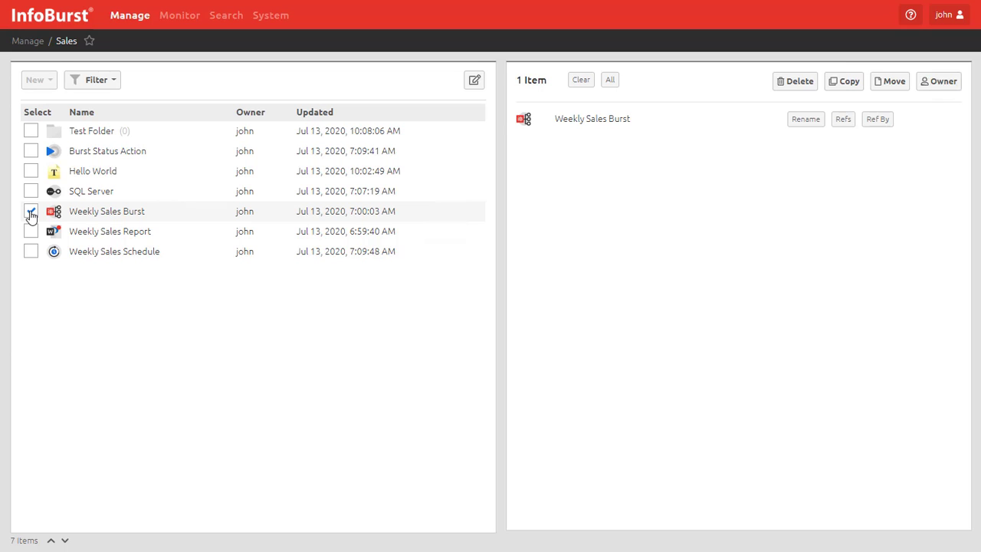
{"action": "left_click", "coordinate": [845, 126]}
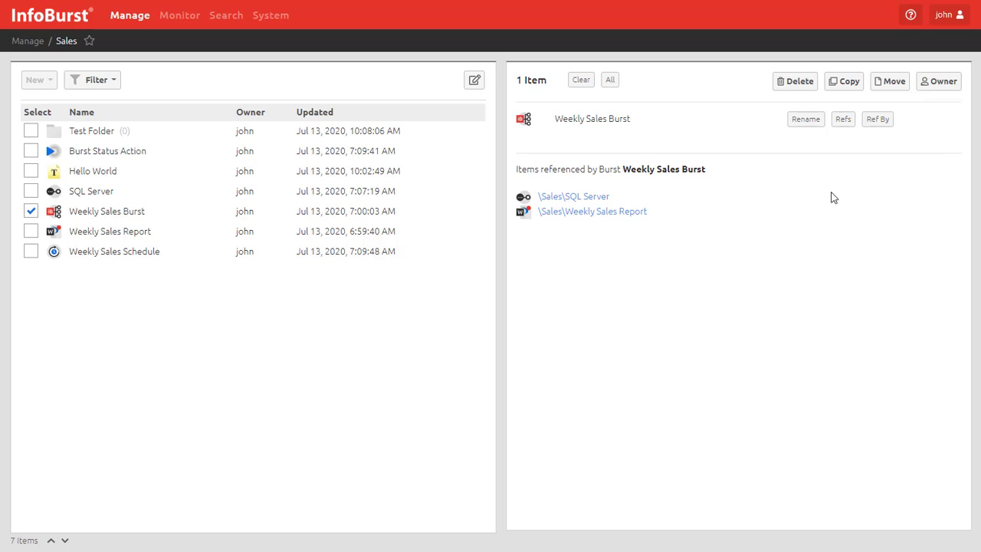
{"action": "left_click", "coordinate": [878, 125]}
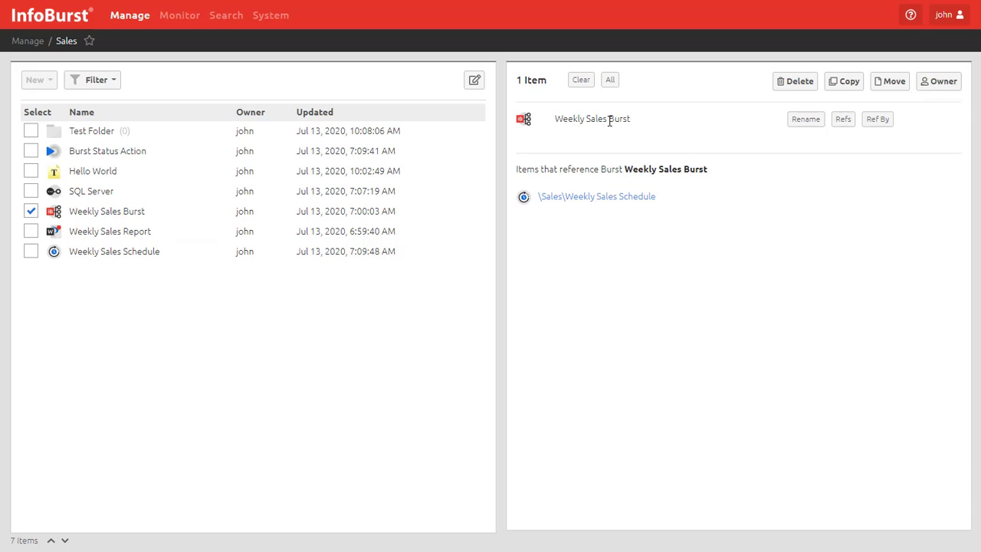
{"action": "left_click", "coordinate": [474, 82]}
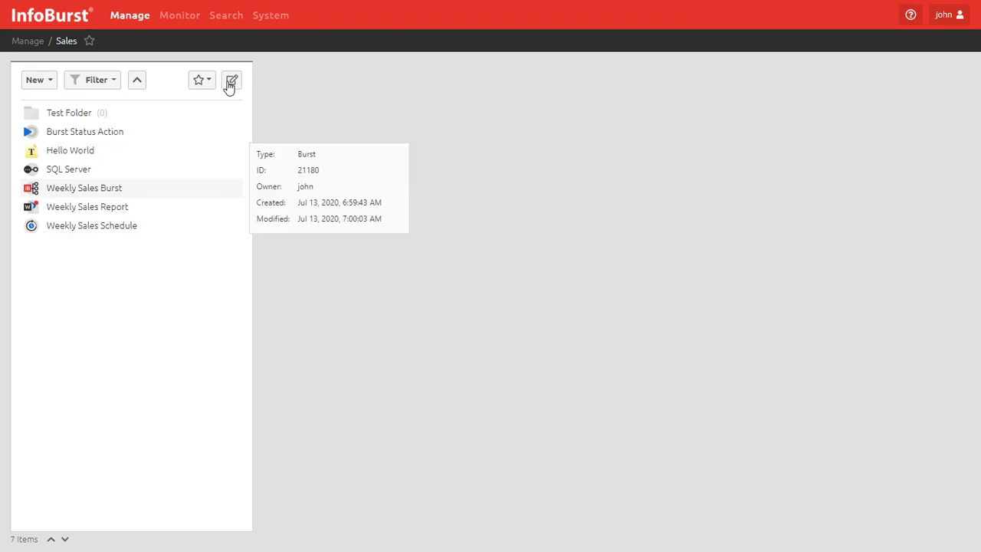
Step: Search for items of type Burst whose name contains "state"
{"action": "left_click", "coordinate": [224, 20]}
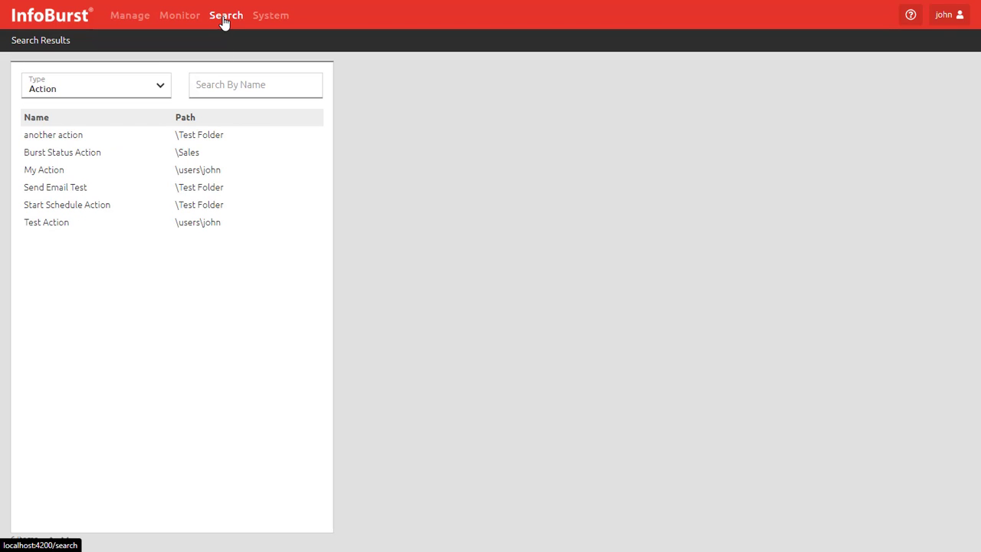
{"action": "left_click", "coordinate": [161, 89]}
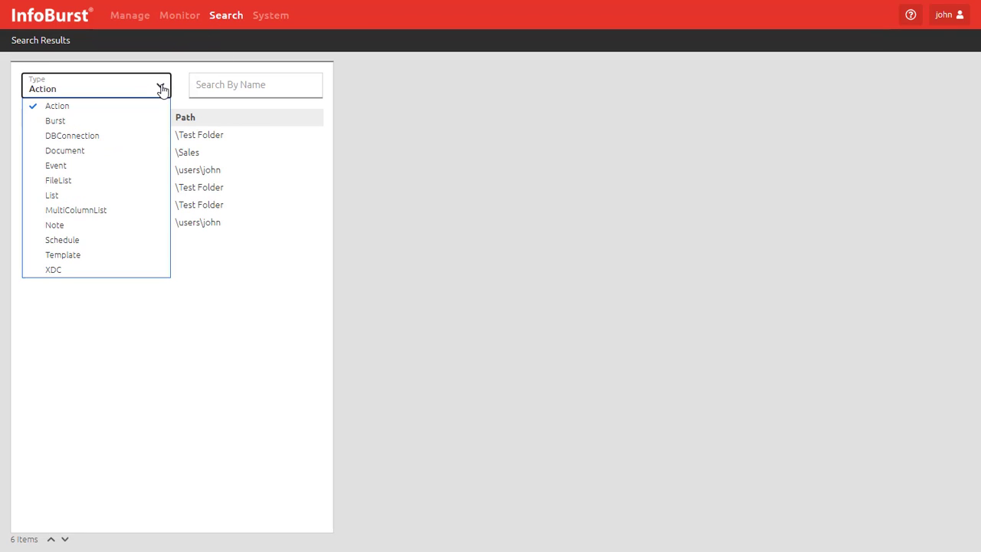
{"action": "left_click", "coordinate": [73, 122]}
{"action": "left_click", "coordinate": [245, 88]}
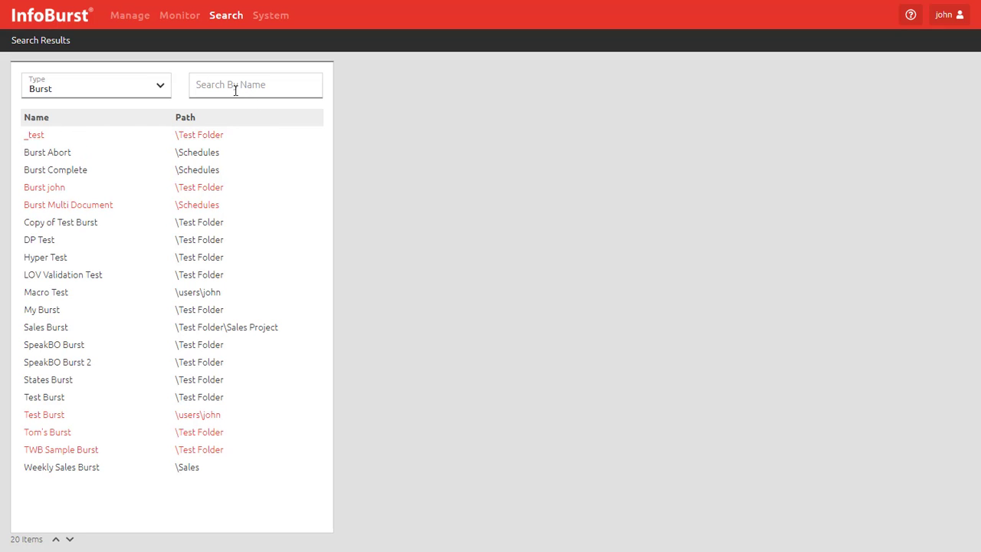
{"action": "left_click", "coordinate": [236, 90]}
{"action": "type", "text": "state"}
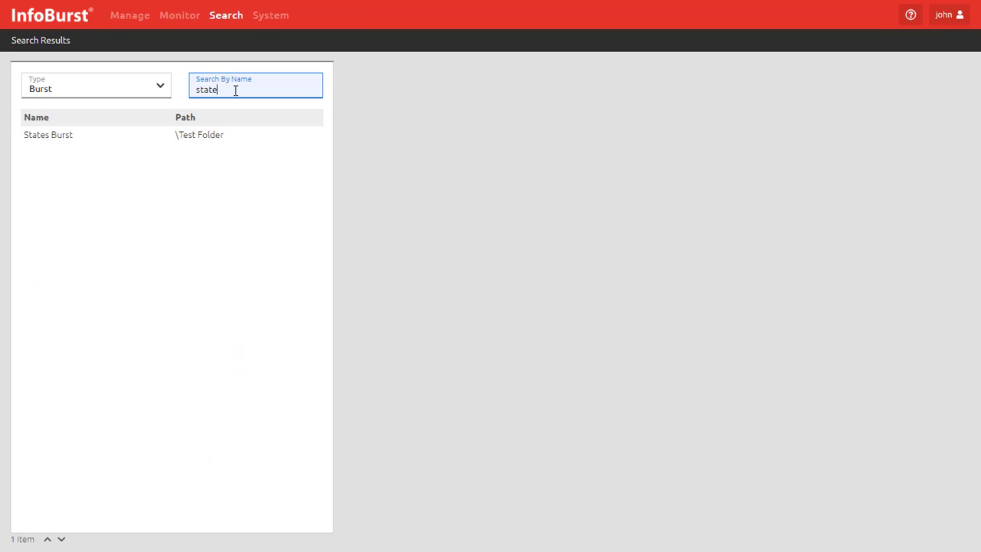
Step: Open States Burst from the search results and open it in the Manage area
{"action": "left_click", "coordinate": [184, 137]}
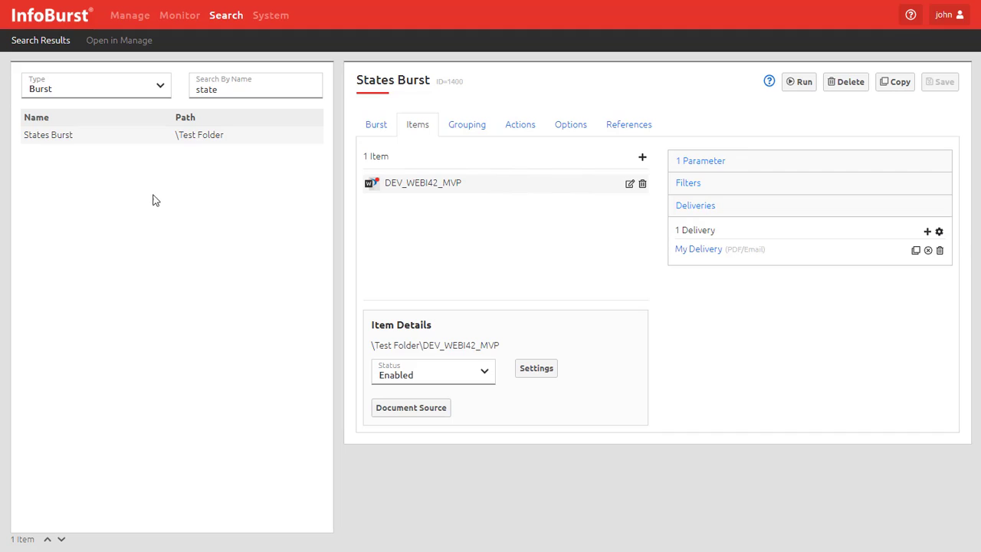
{"action": "left_click", "coordinate": [117, 46]}
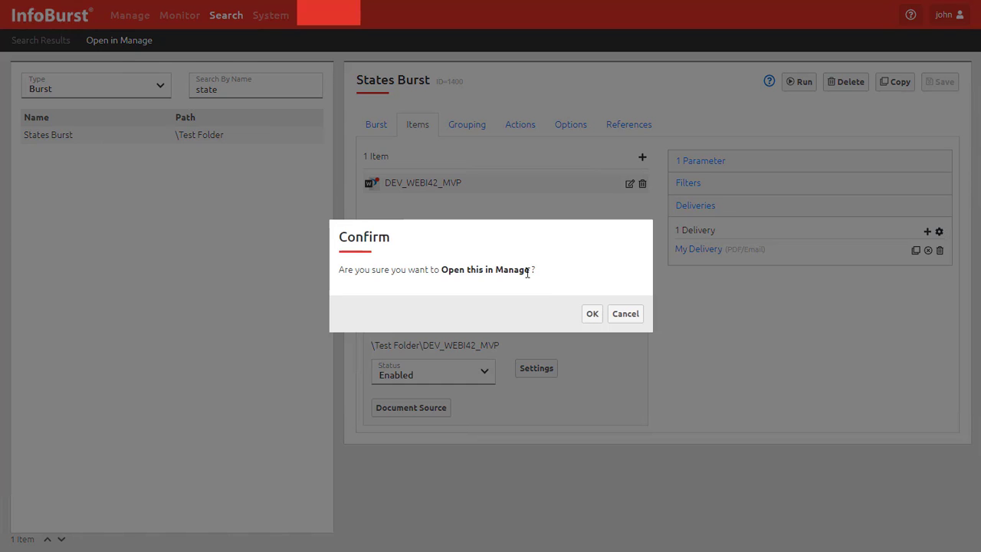